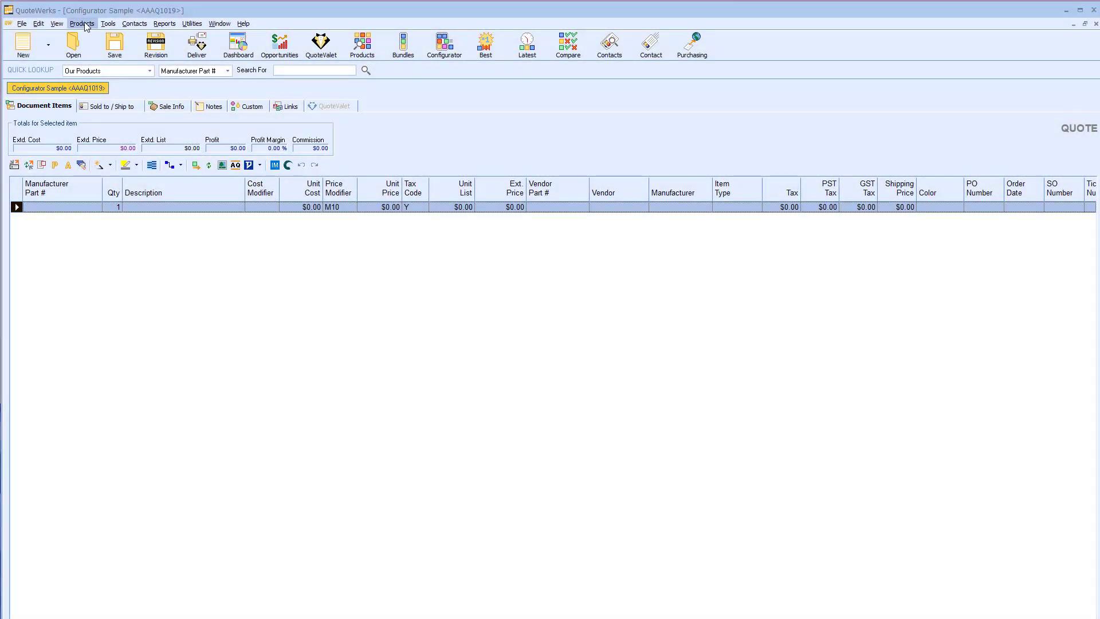
Open the Configurations dialog showing the saved Entertainment System configuration, and move it up-left.
left_click(83, 24)
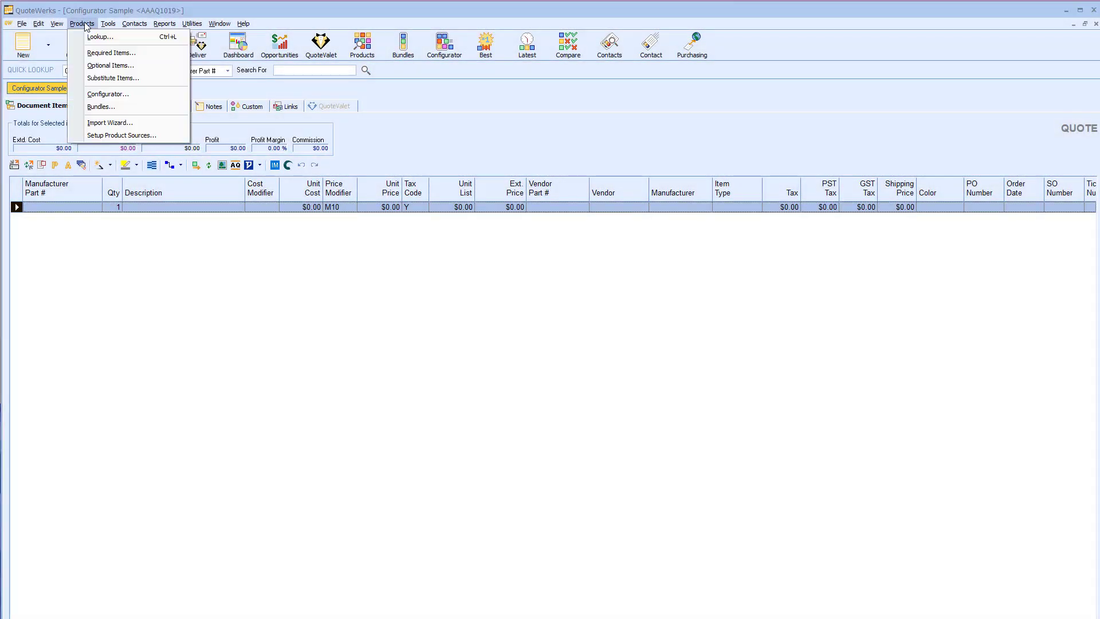
left_click(81, 95)
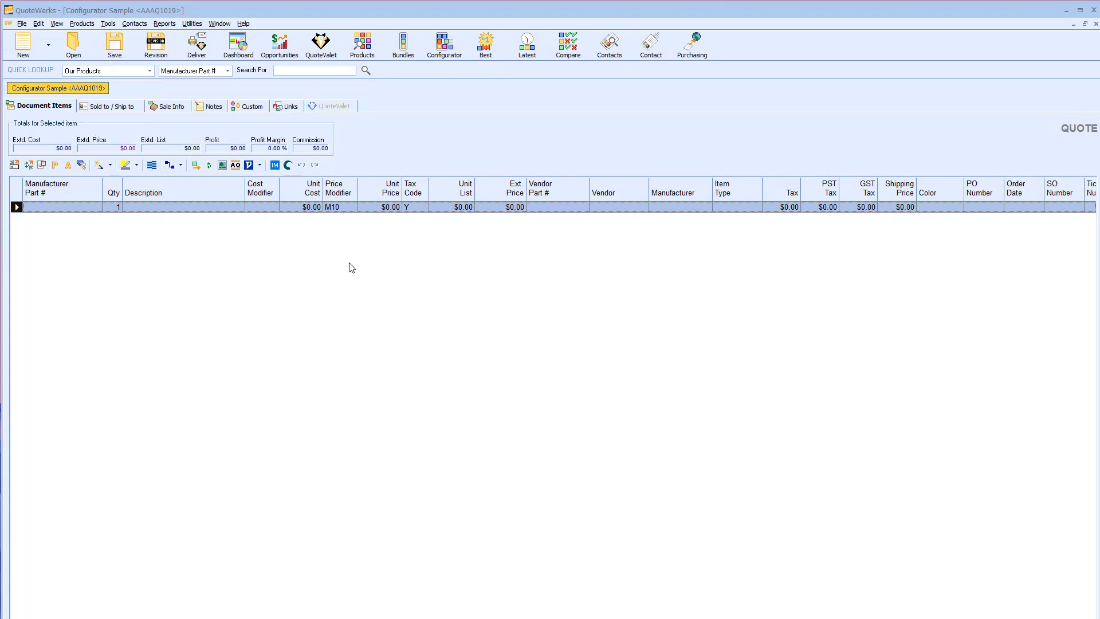
left_click(443, 52)
left_click_drag(500, 285, 333, 143)
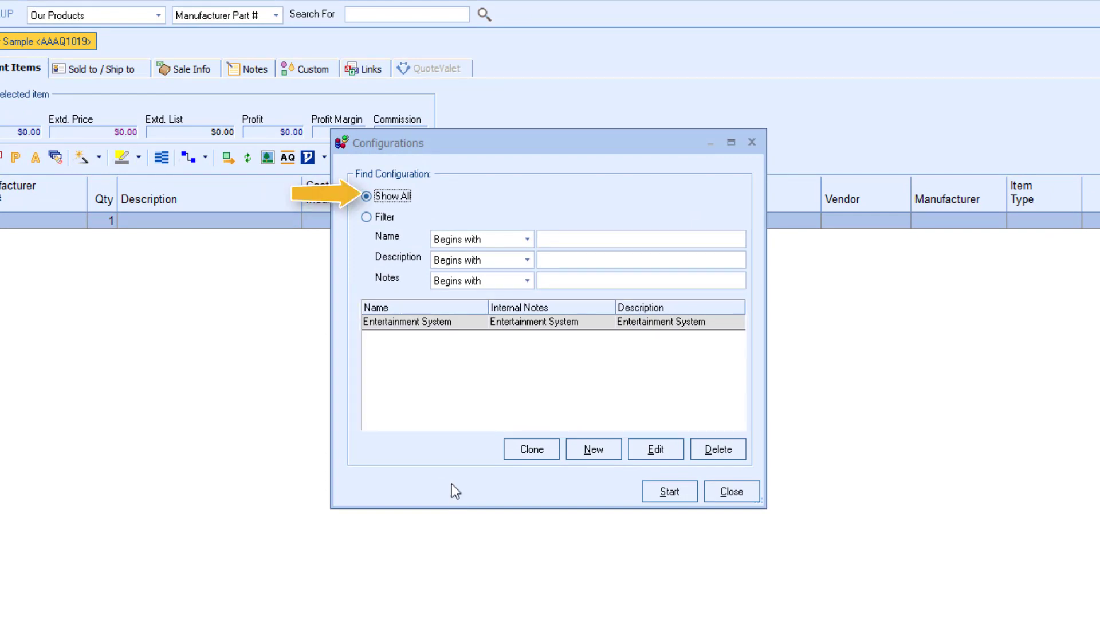
Use Filter search with Name, Description and Notes on Begins with, and select Entertainment System.
left_click(366, 217)
left_click(526, 239)
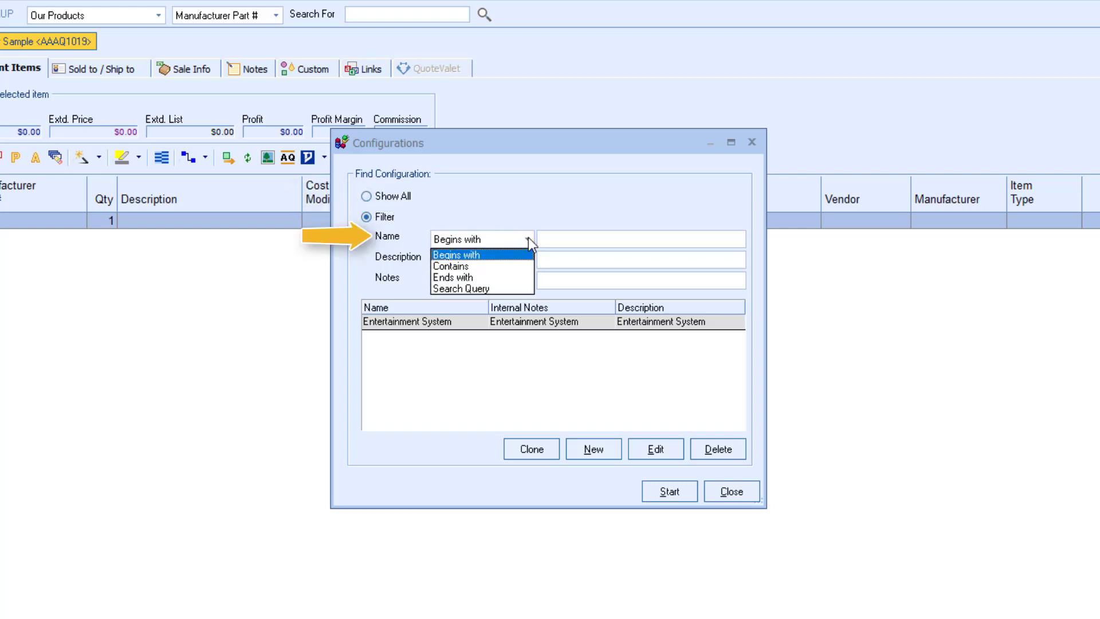
left_click(527, 238)
left_click(528, 260)
left_click(528, 261)
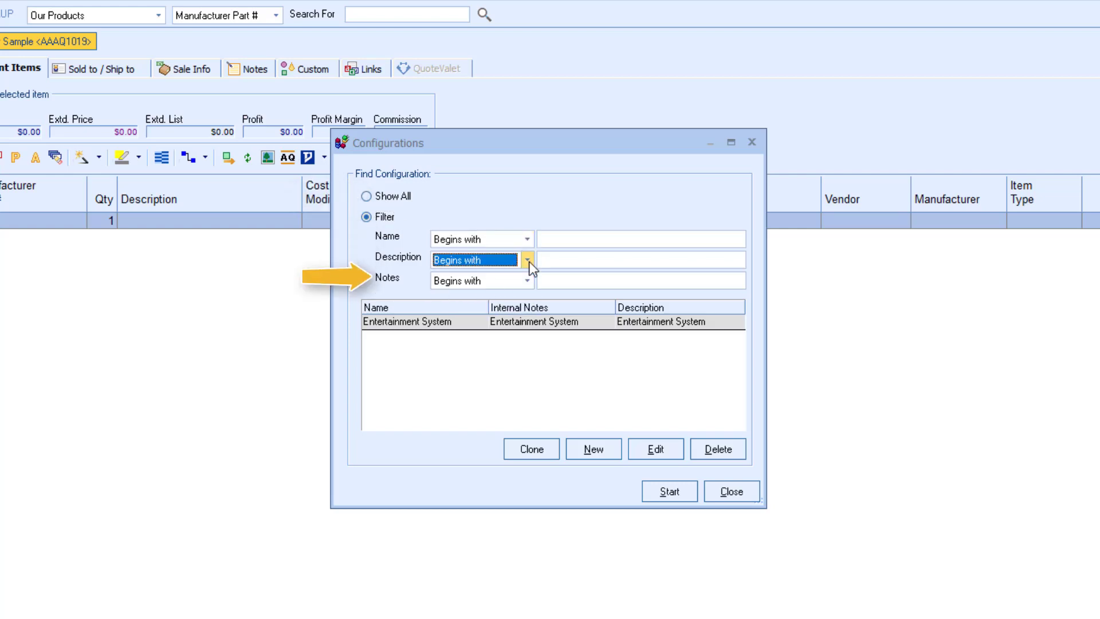
left_click(530, 285)
left_click(530, 287)
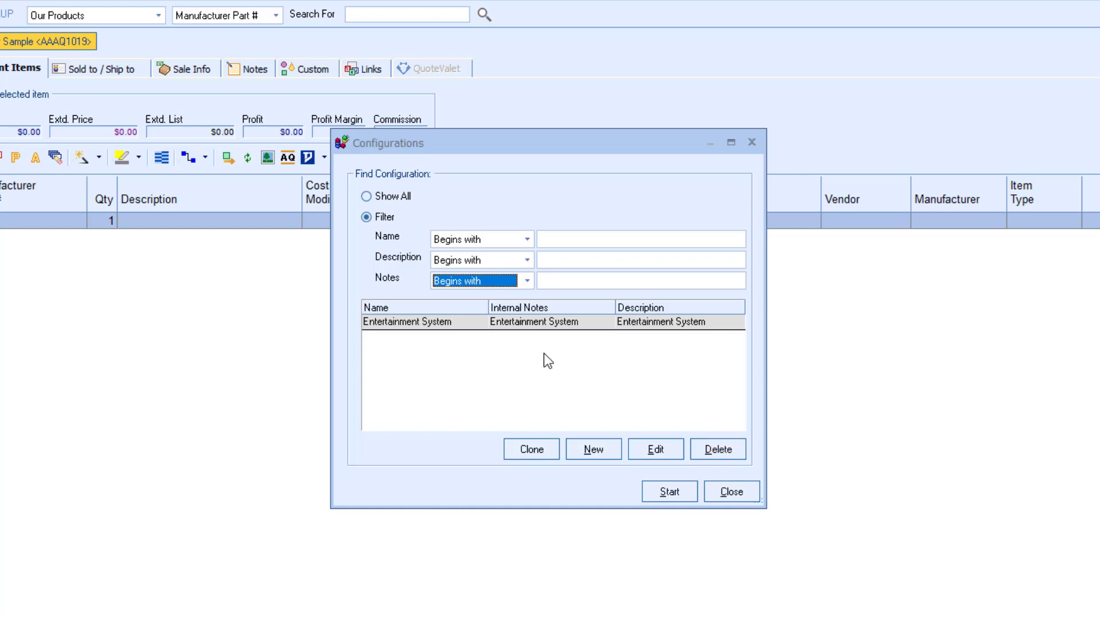
left_click(530, 325)
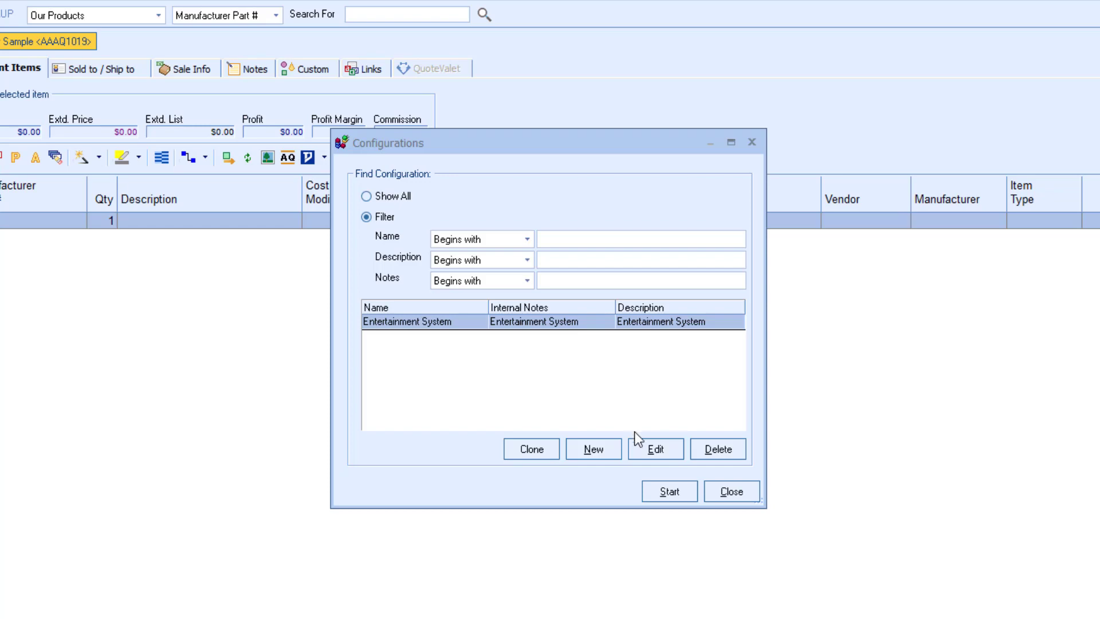
Start the Entertainment System configuration and bring its wizard at Step 1, Type of TV, into view.
left_click(666, 489)
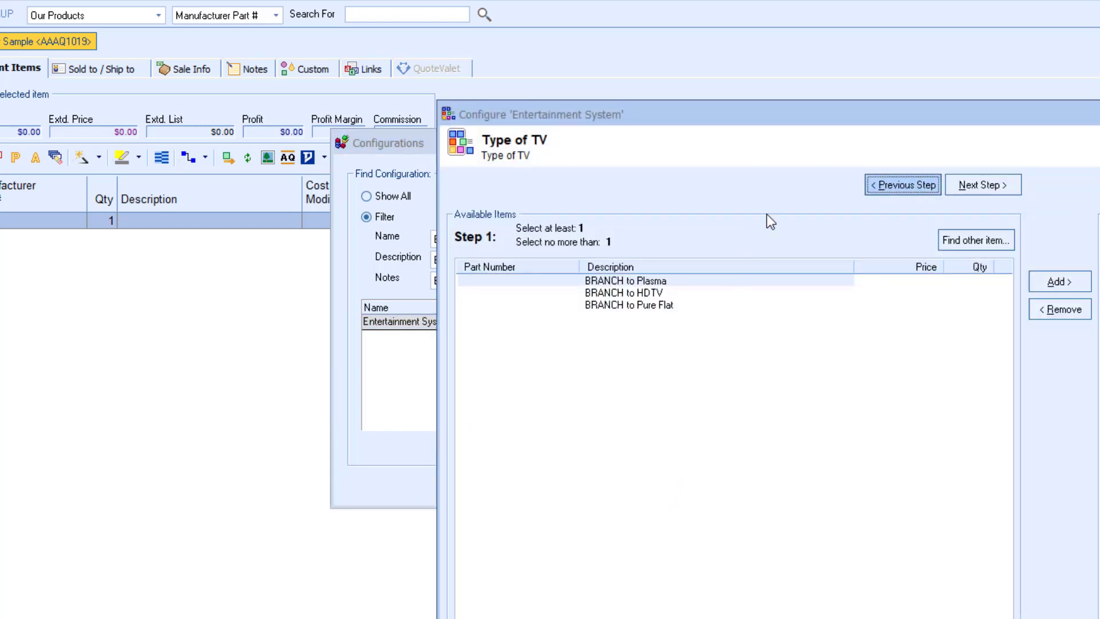
left_click_drag(770, 115, 377, 0)
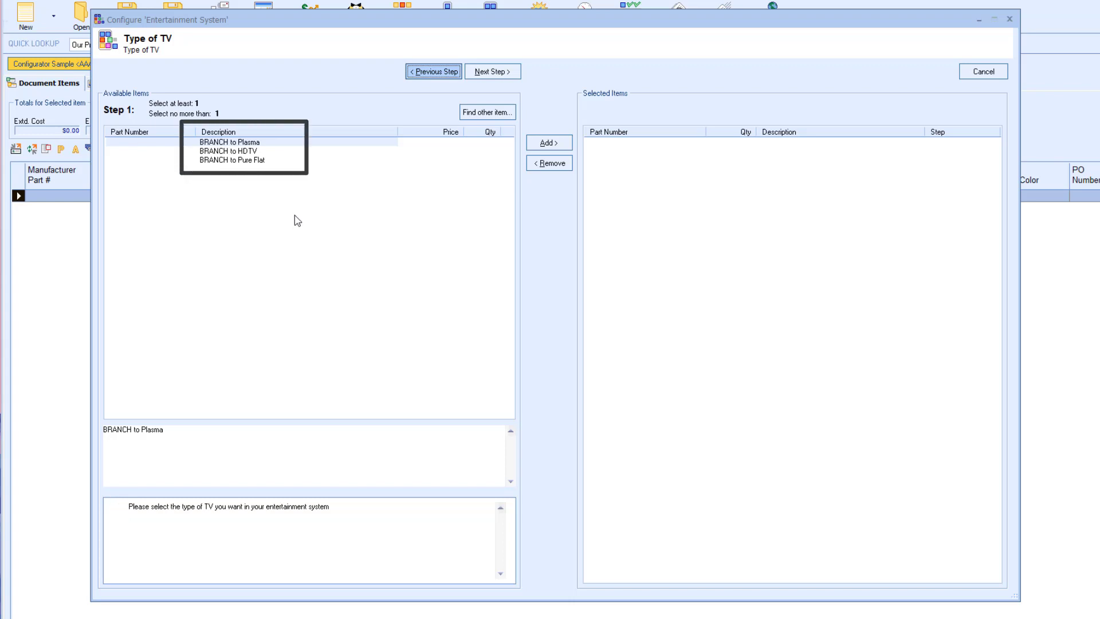
Add BRANCH to Plasma as the TV type, dismissing the minimum-one-item warning along the way.
left_click(256, 143)
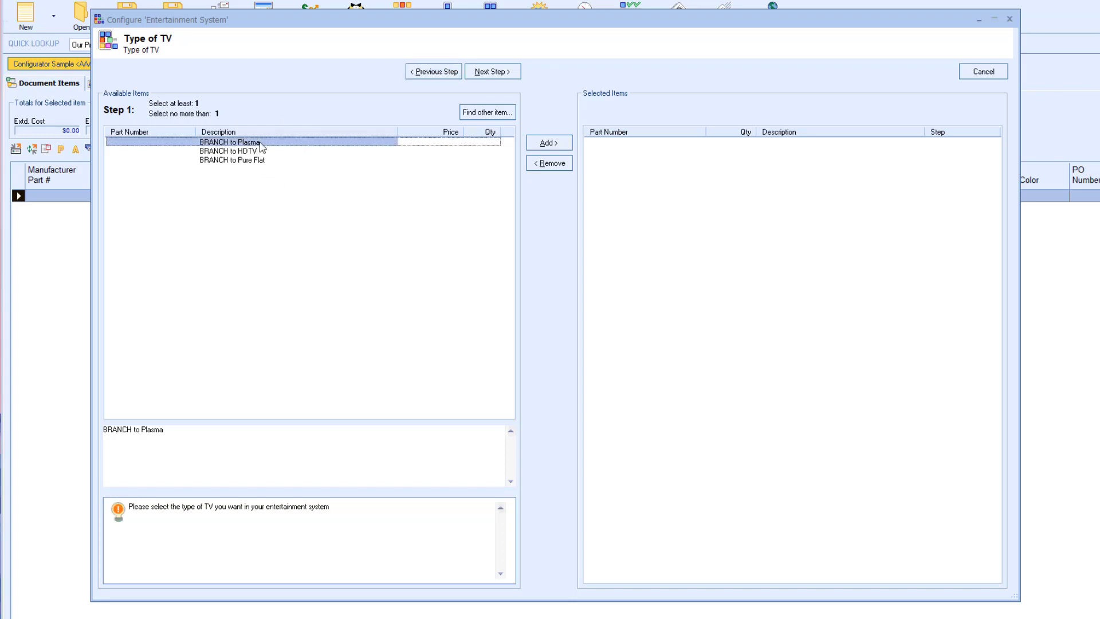
left_click(545, 146)
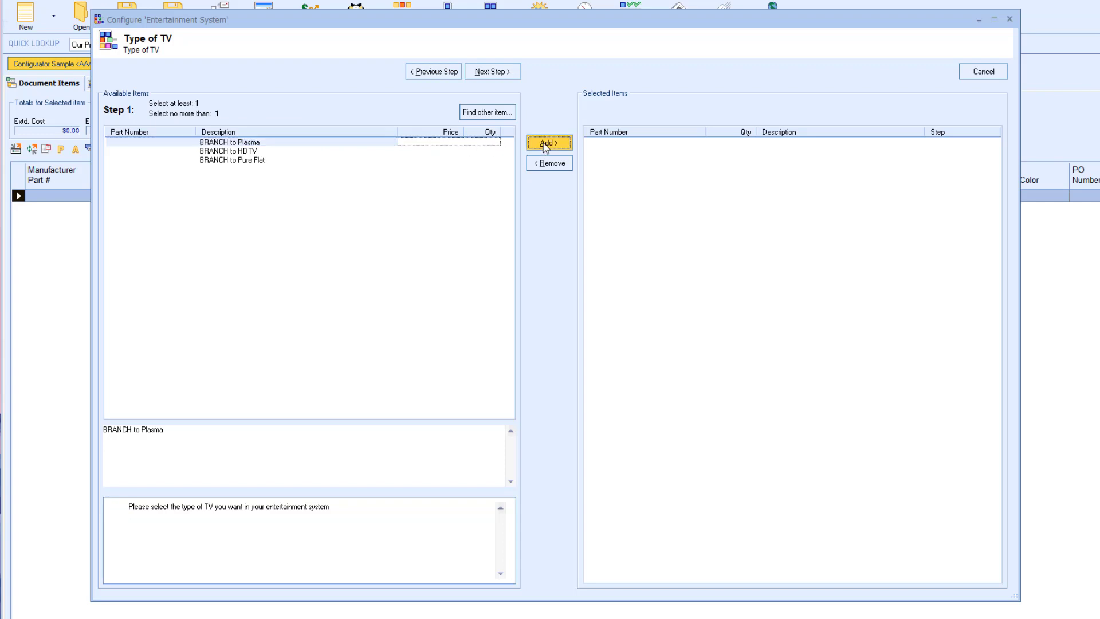
left_click(216, 142)
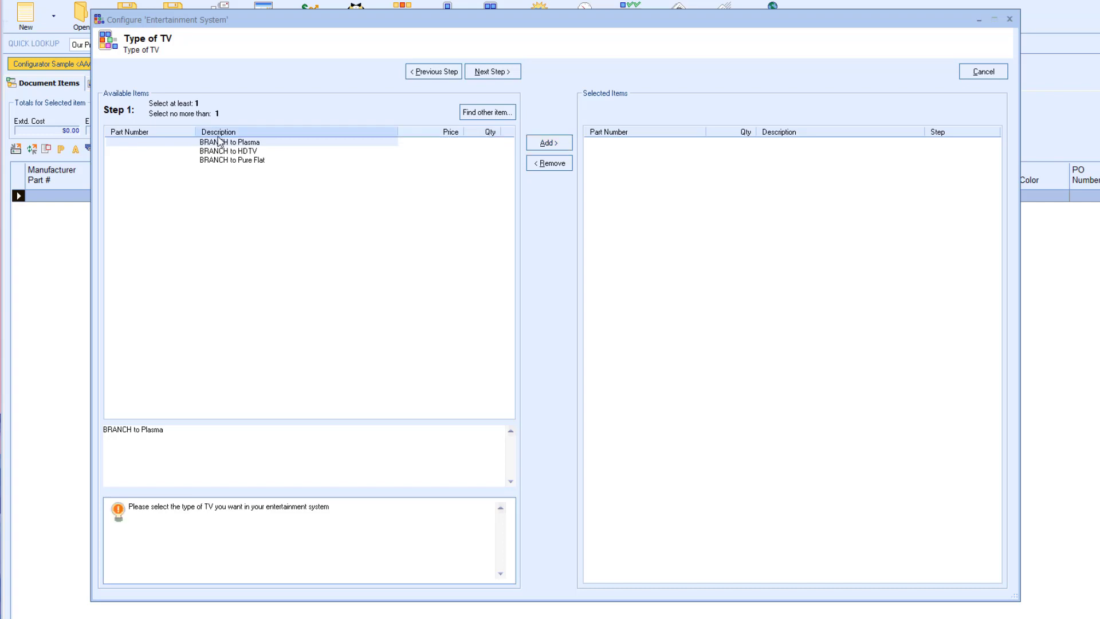
double_click(216, 143)
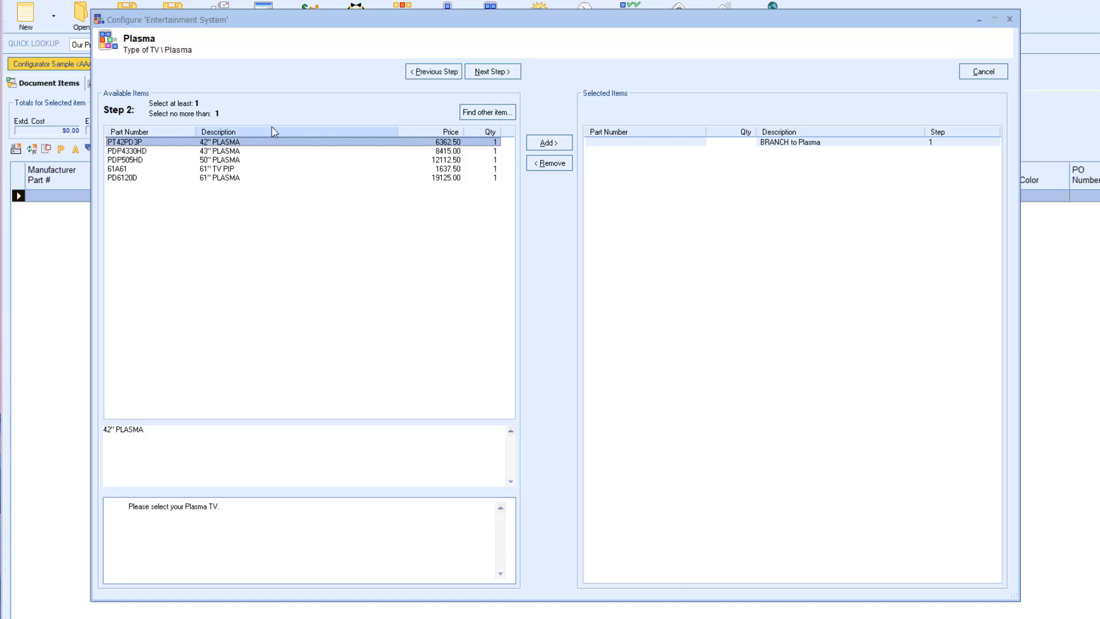
left_click(434, 71)
left_click(476, 71)
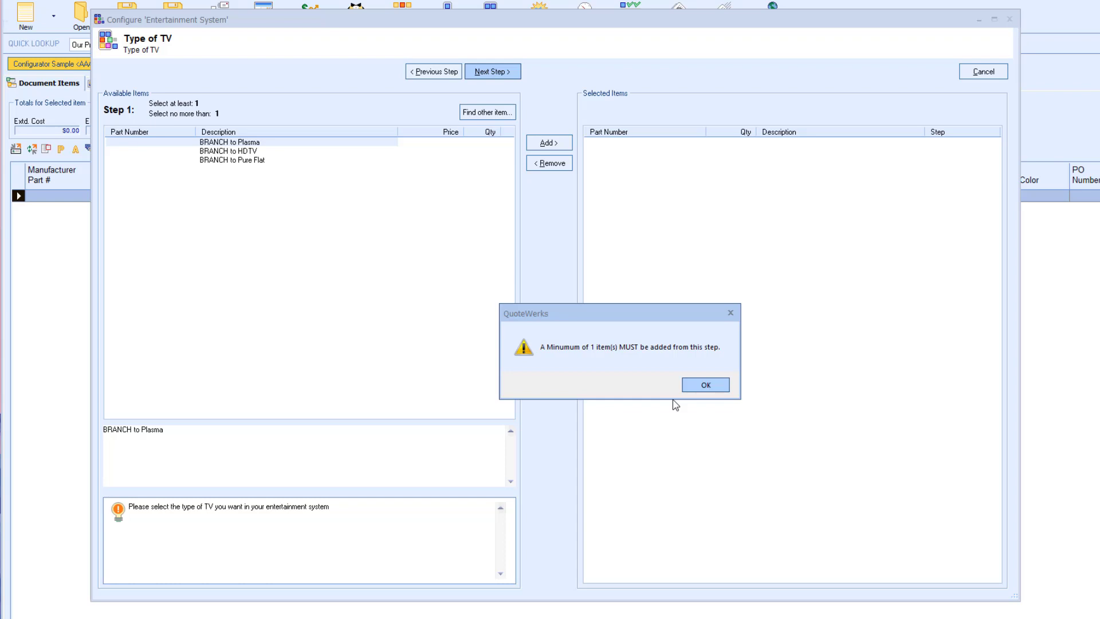
left_click(690, 388)
left_click(227, 144)
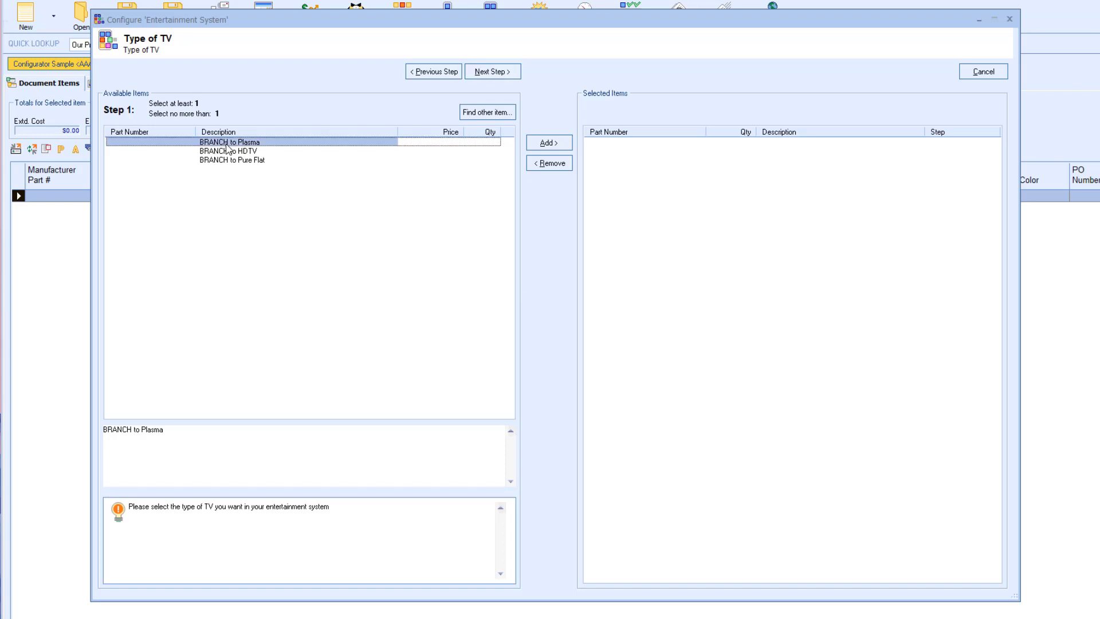
double_click(227, 145)
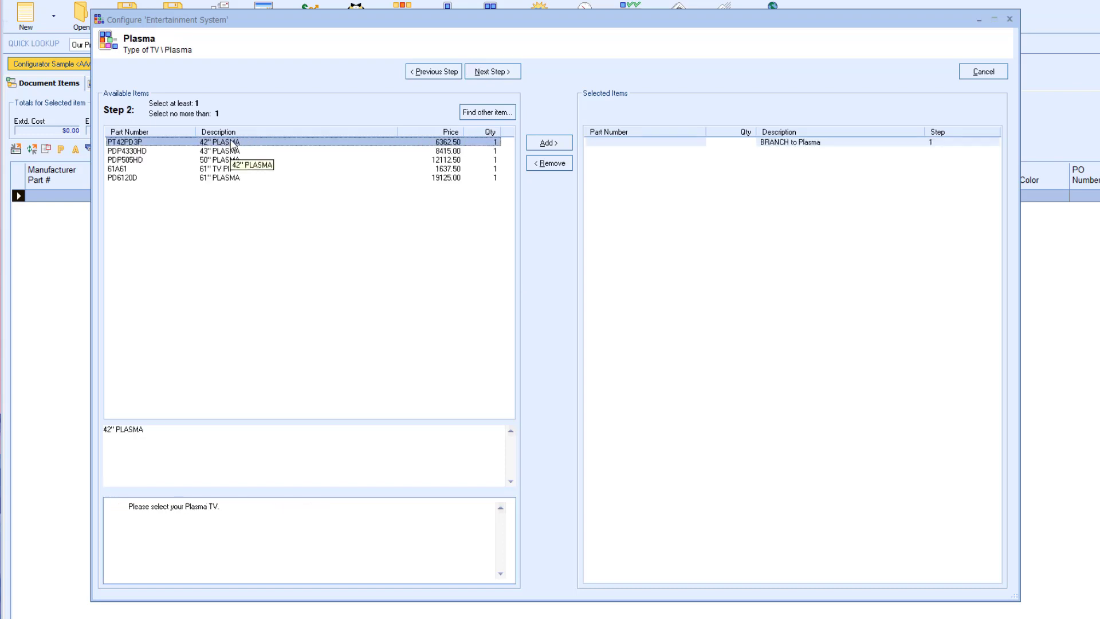
Add the PD6120D 61" plasma TV and advance to Step 3, Accessories for Plasma.
double_click(233, 178)
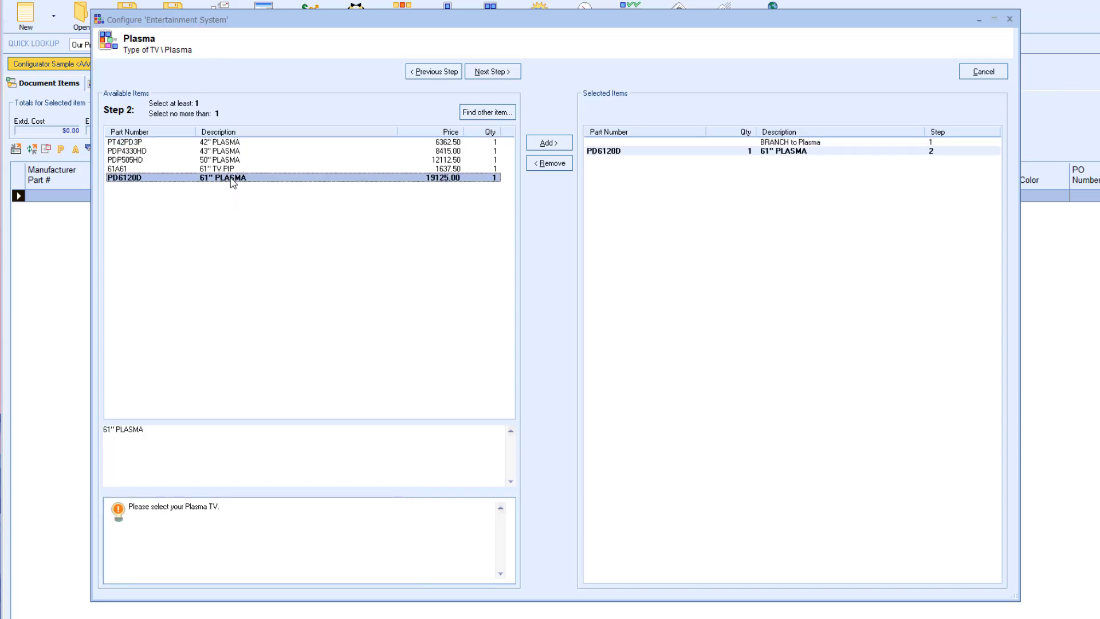
left_click(488, 79)
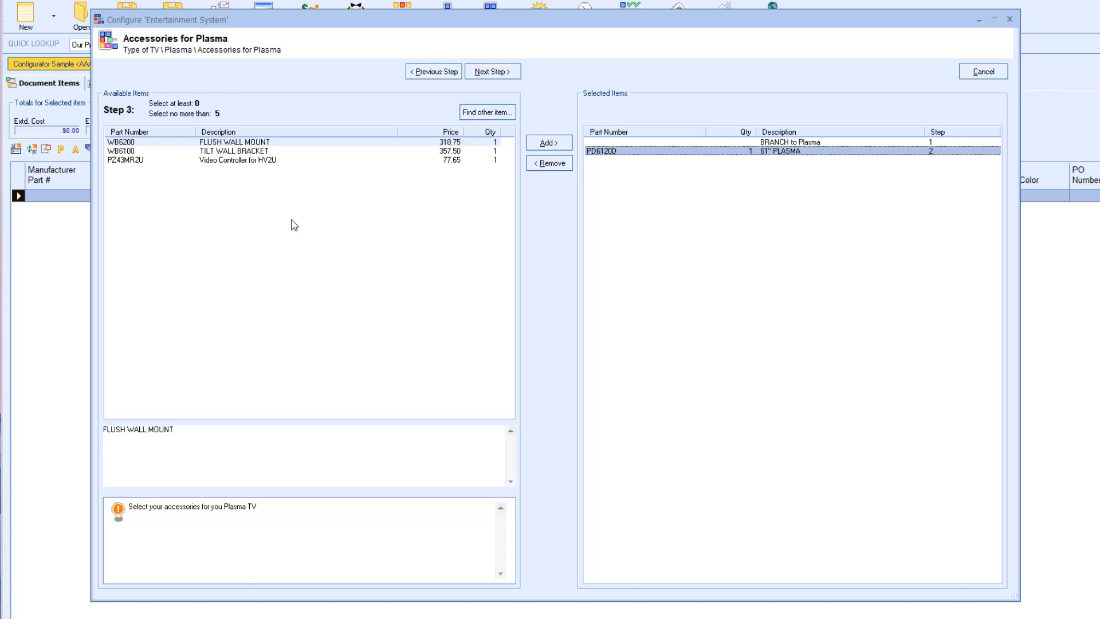
Add the WB6200 flush wall mount and the Video Controller for HV2U accessory.
left_click(281, 142)
left_click(549, 142)
left_click(273, 161)
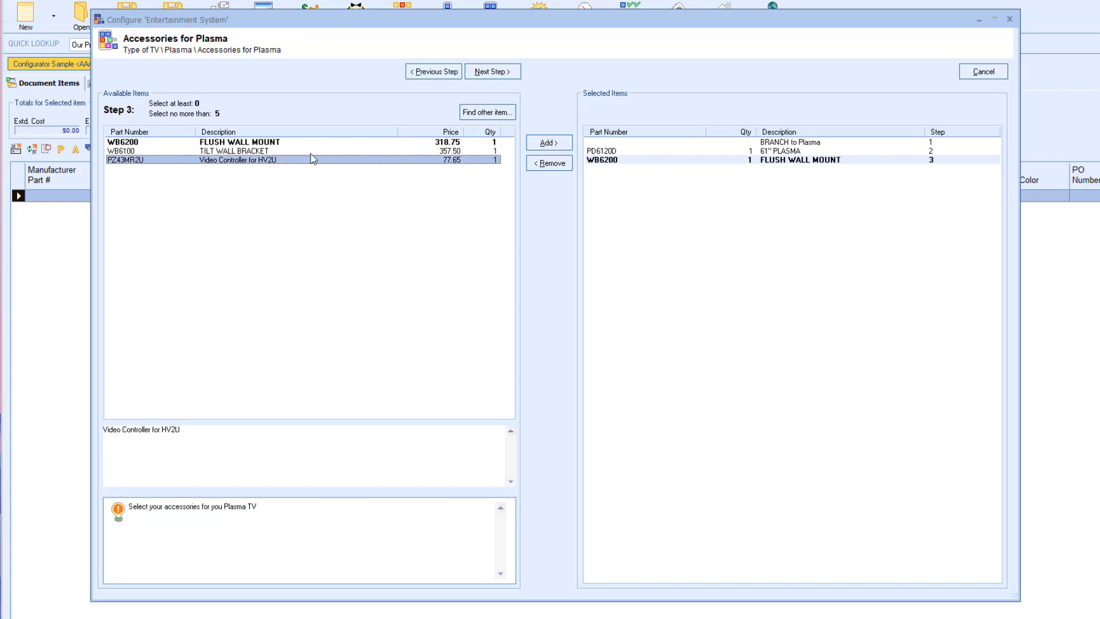
left_click(533, 140)
At the Receivers step, add the AVR-310 Denon Receiver and advance to the speakers.
left_click(507, 71)
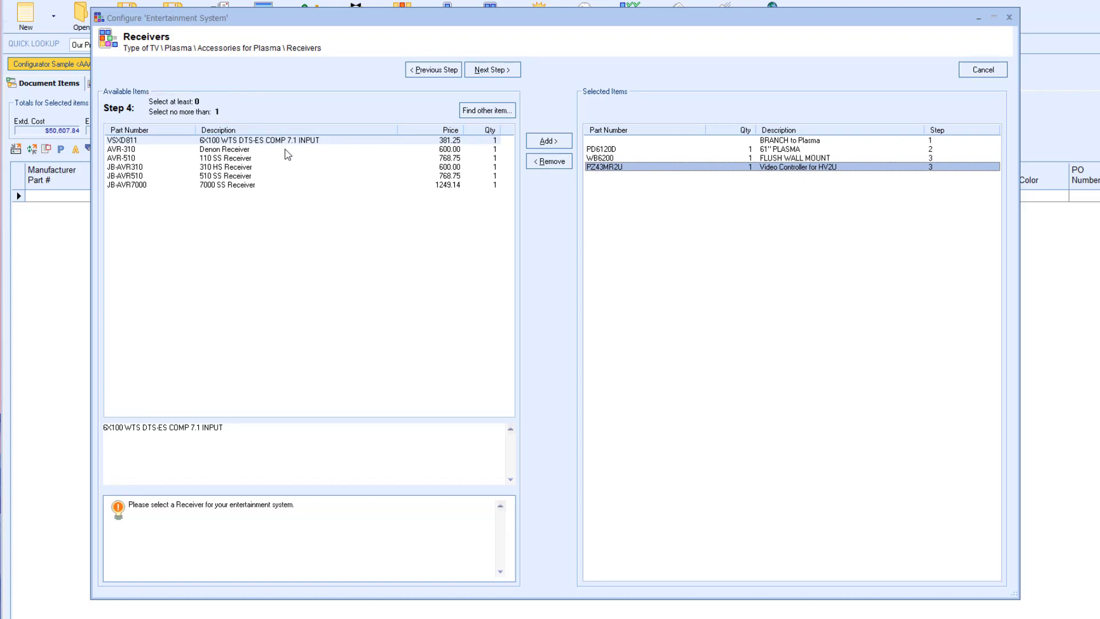
left_click(285, 149)
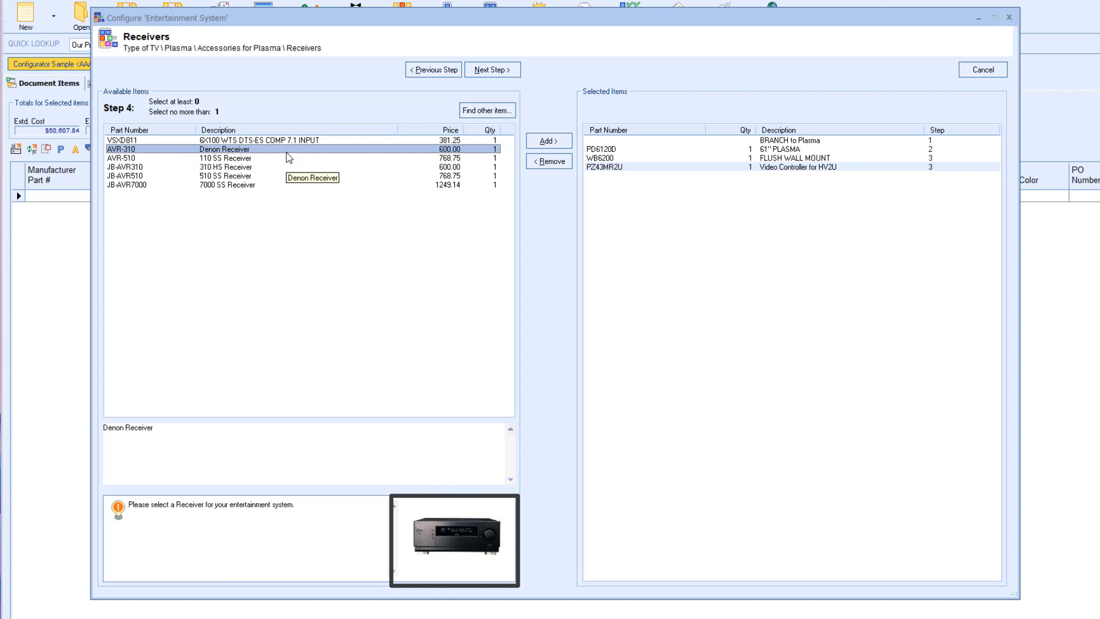
left_click(541, 142)
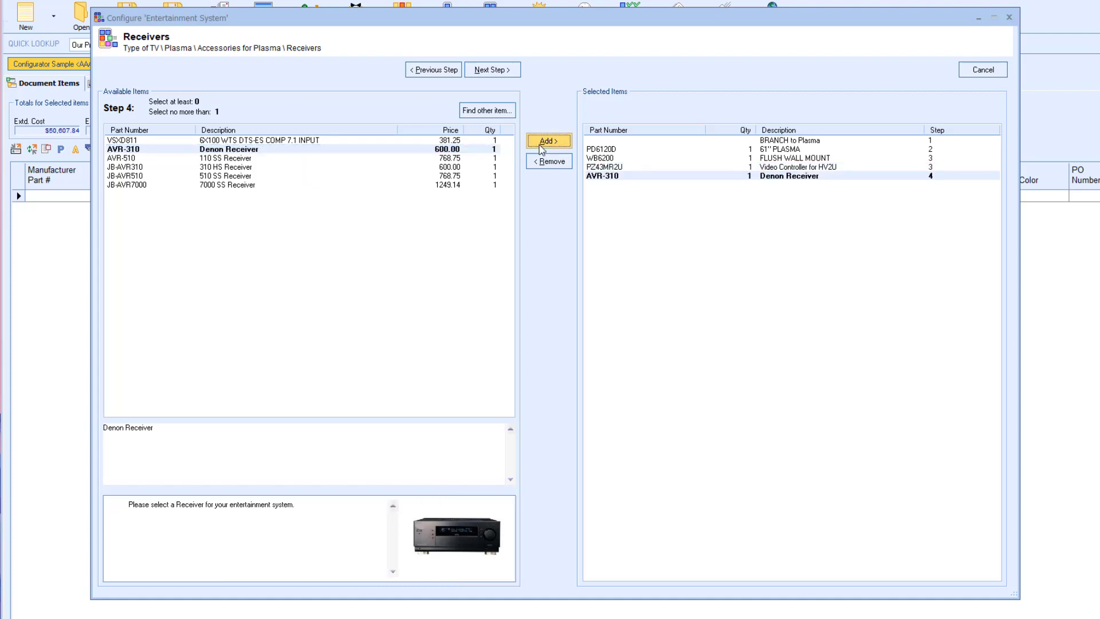
left_click(505, 71)
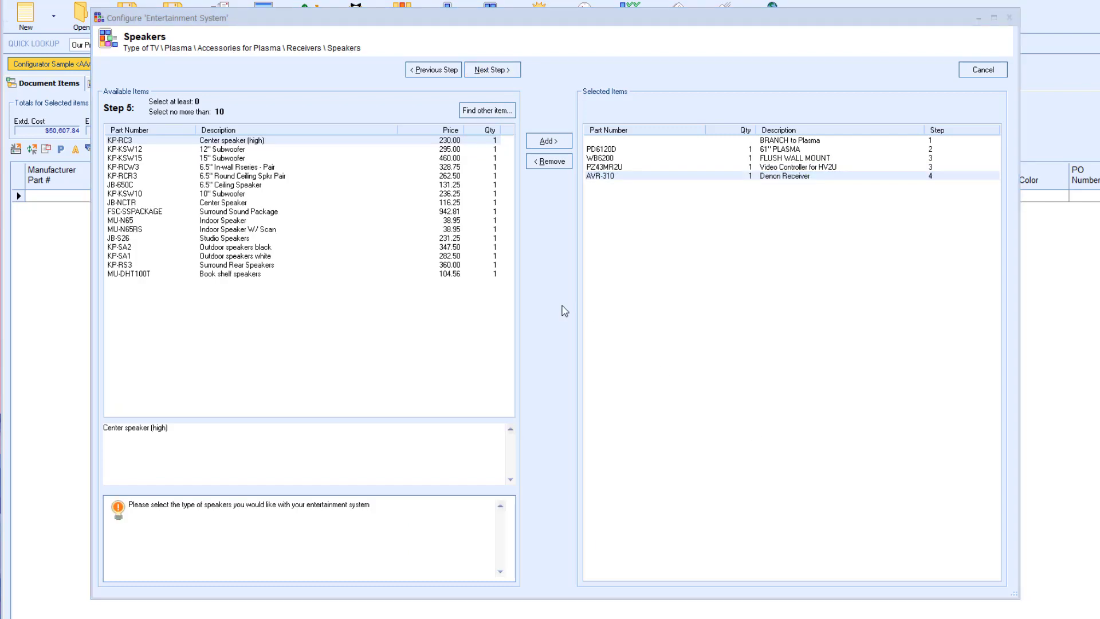
Add the KP-RCW3 6.5" In-wall Rseries pair and MU-N65 Indoor Speaker, then seek another item.
double_click(259, 167)
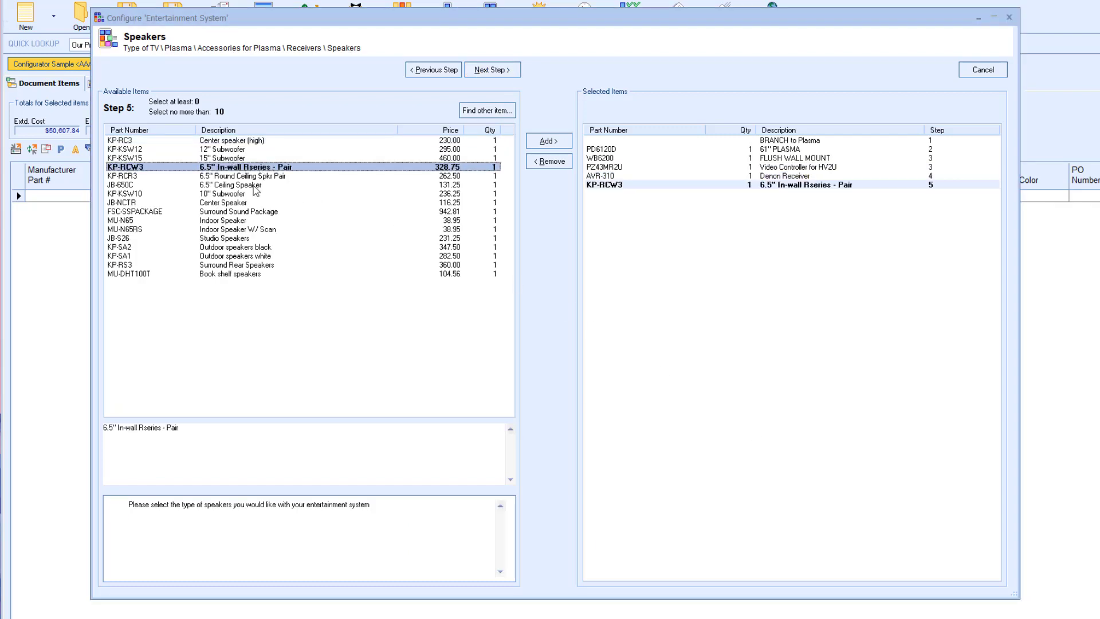
double_click(241, 221)
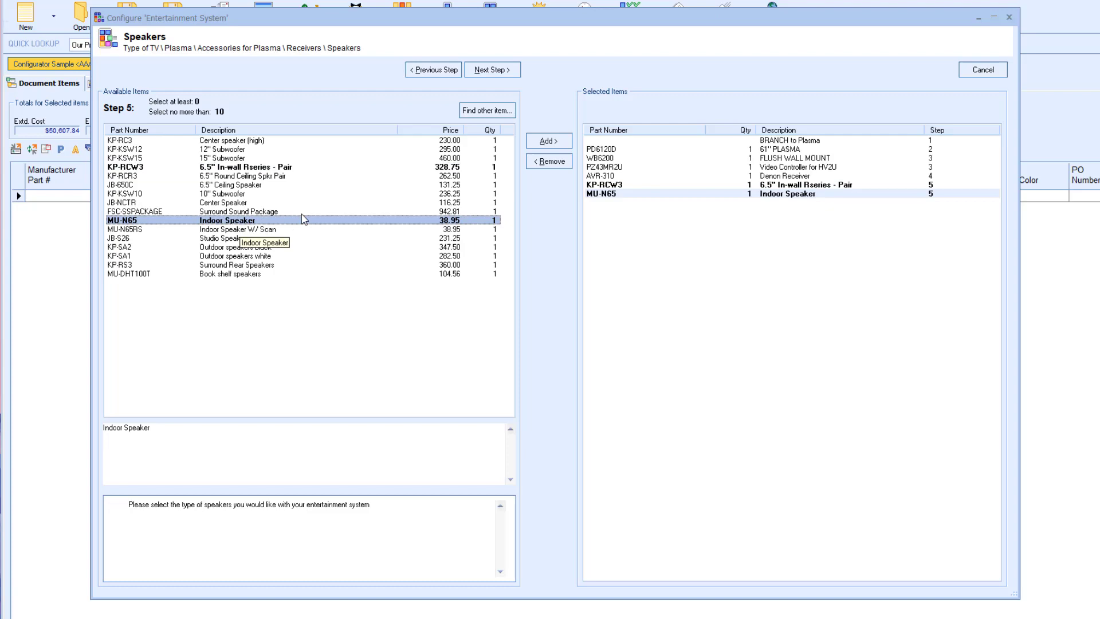
left_click(473, 112)
Search the product catalogue for 'SPEAKER' and add PSS501 Speakers for Plasma.
left_click(547, 345)
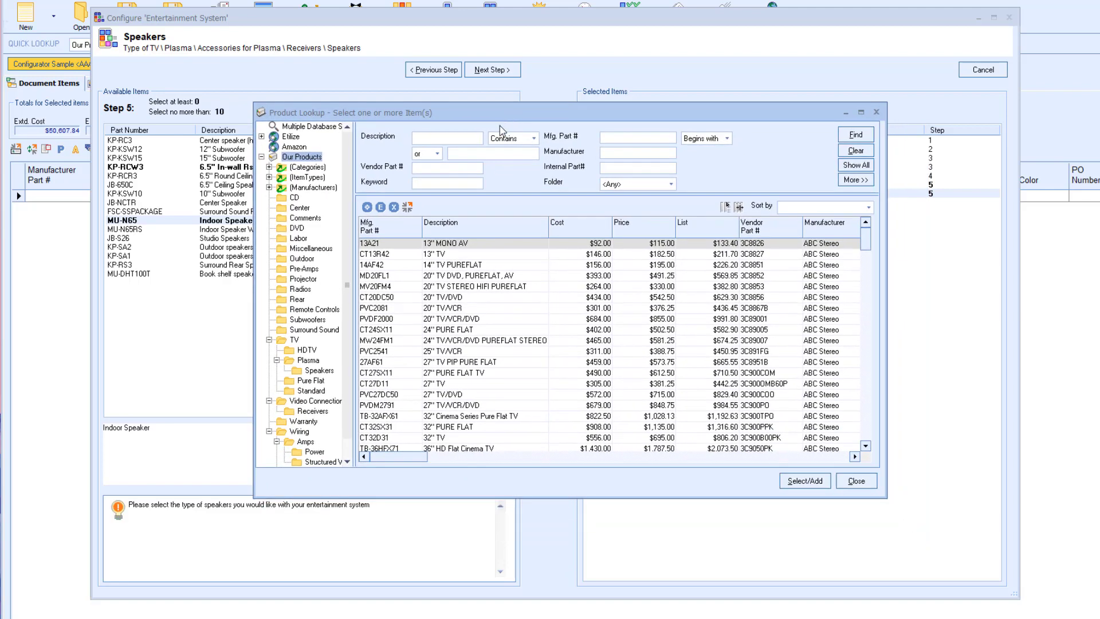
type("SPEAKER")
key("Return")
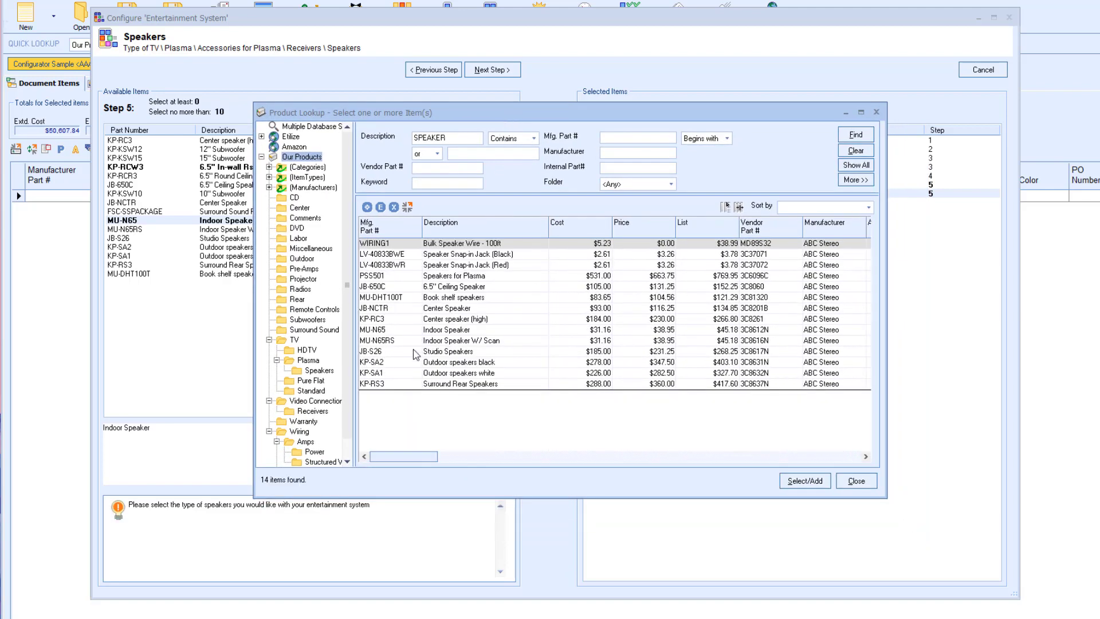
left_click(447, 276)
double_click(447, 277)
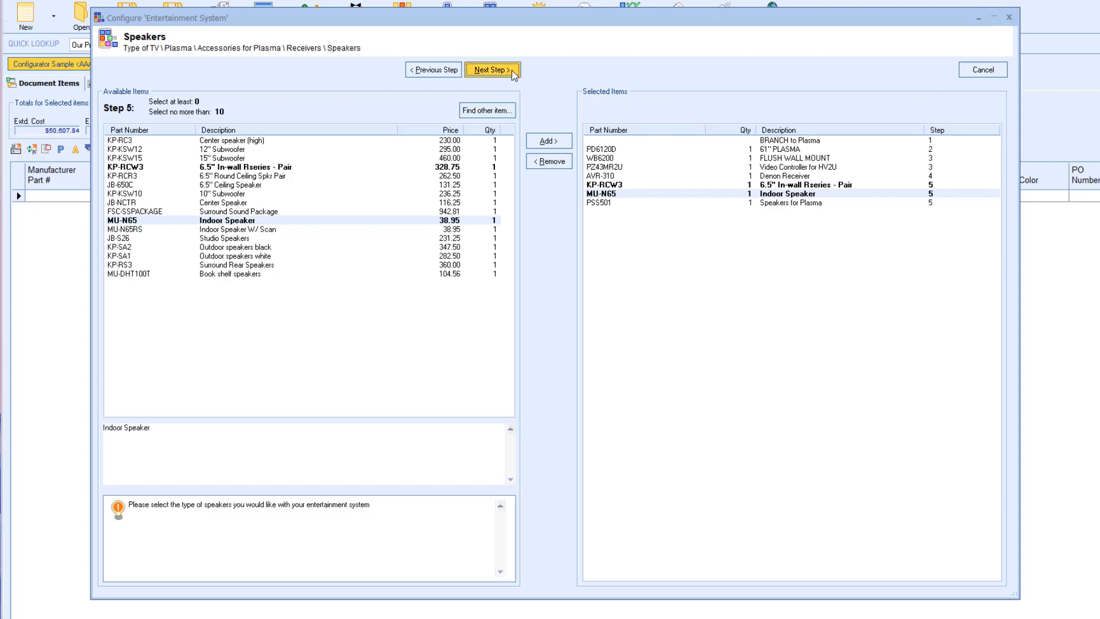
Pass through Wiring Packages without adding anything to reach the FINISHED page.
left_click(493, 69)
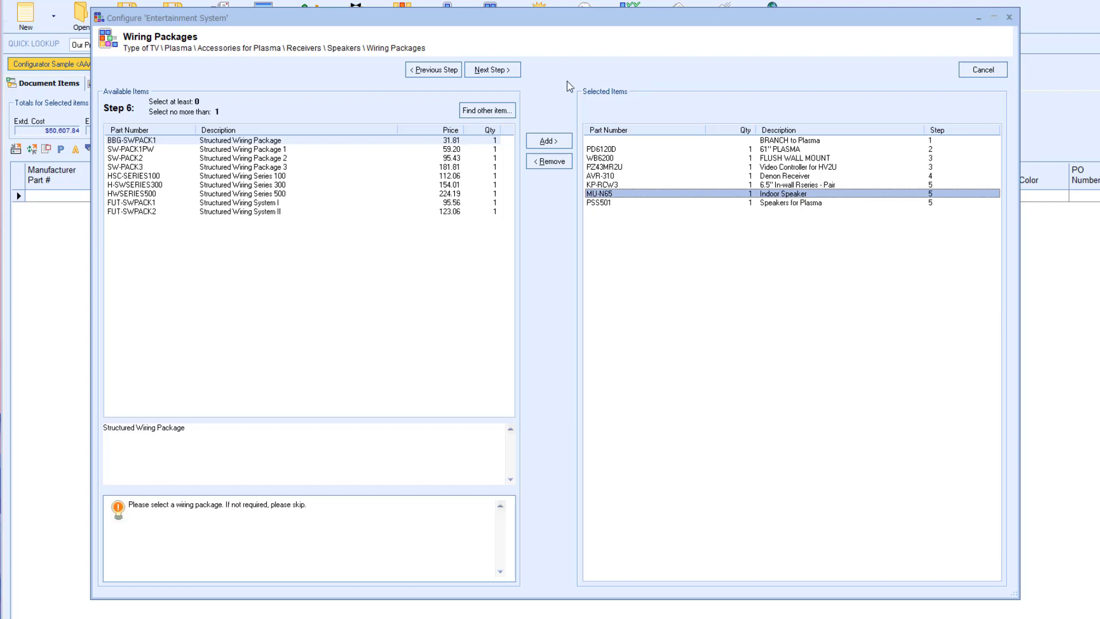
left_click(497, 69)
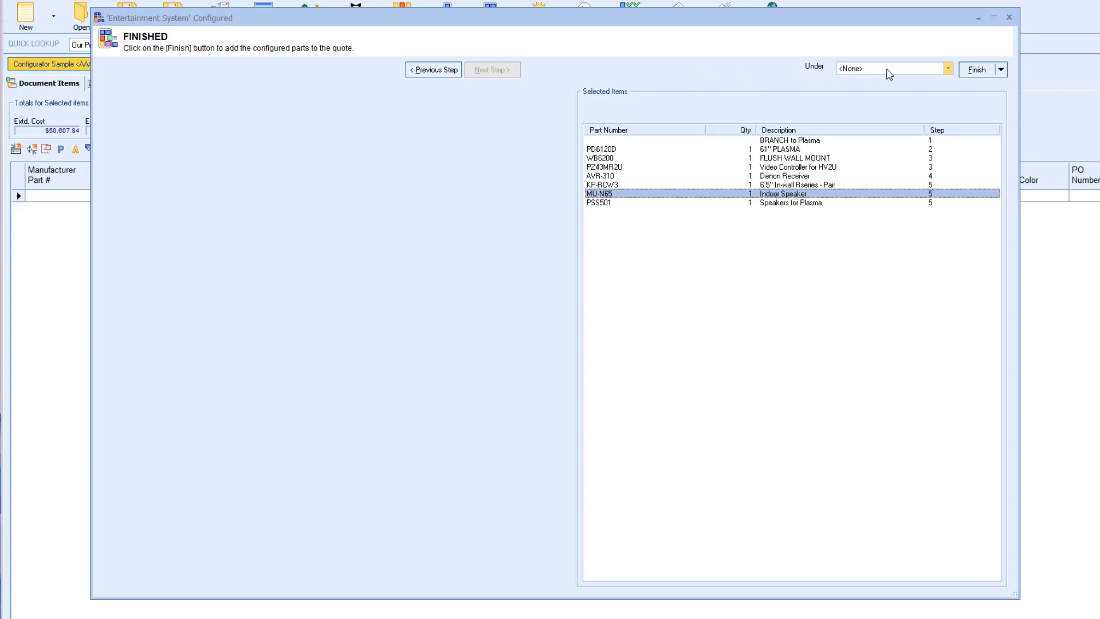
Leave the Under heading at <None> and insert the configuration into the quote.
left_click(948, 69)
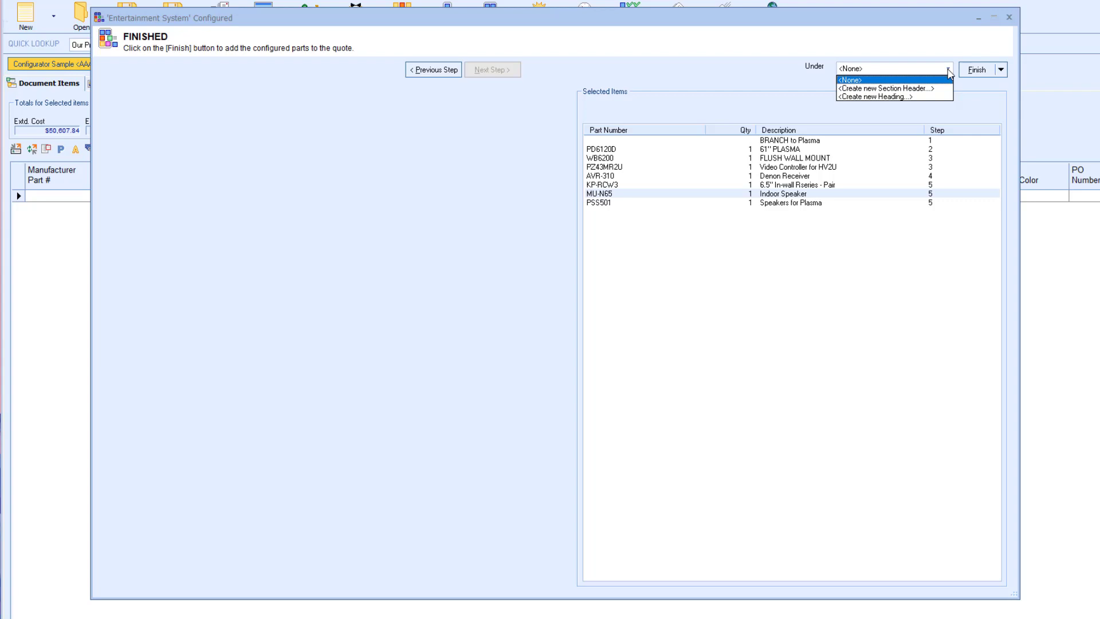
left_click(1003, 74)
left_click(1003, 74)
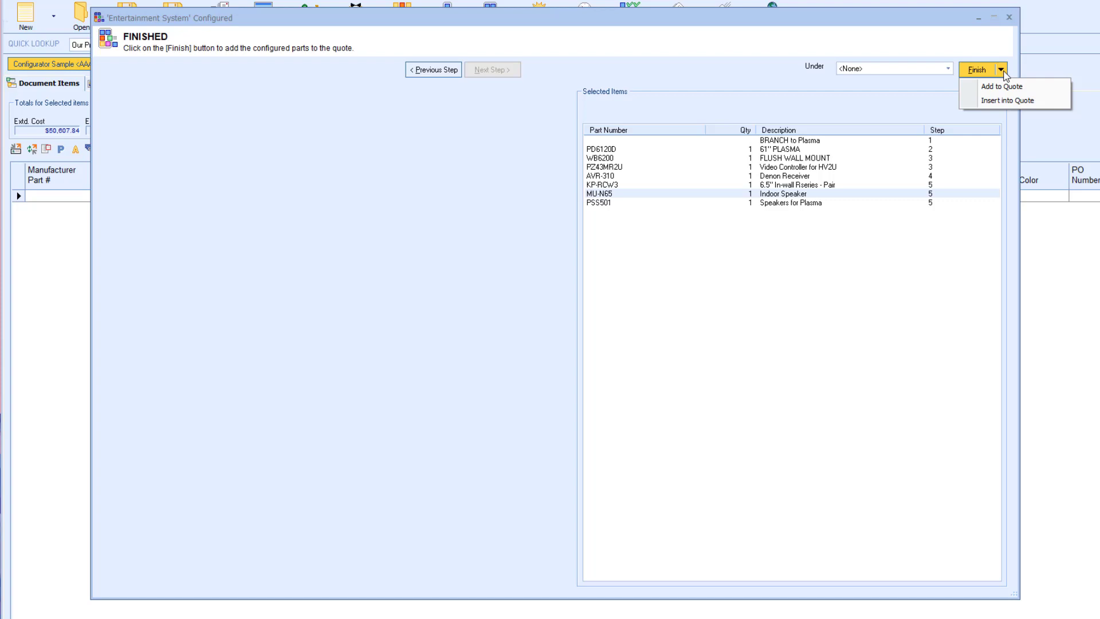
left_click(973, 103)
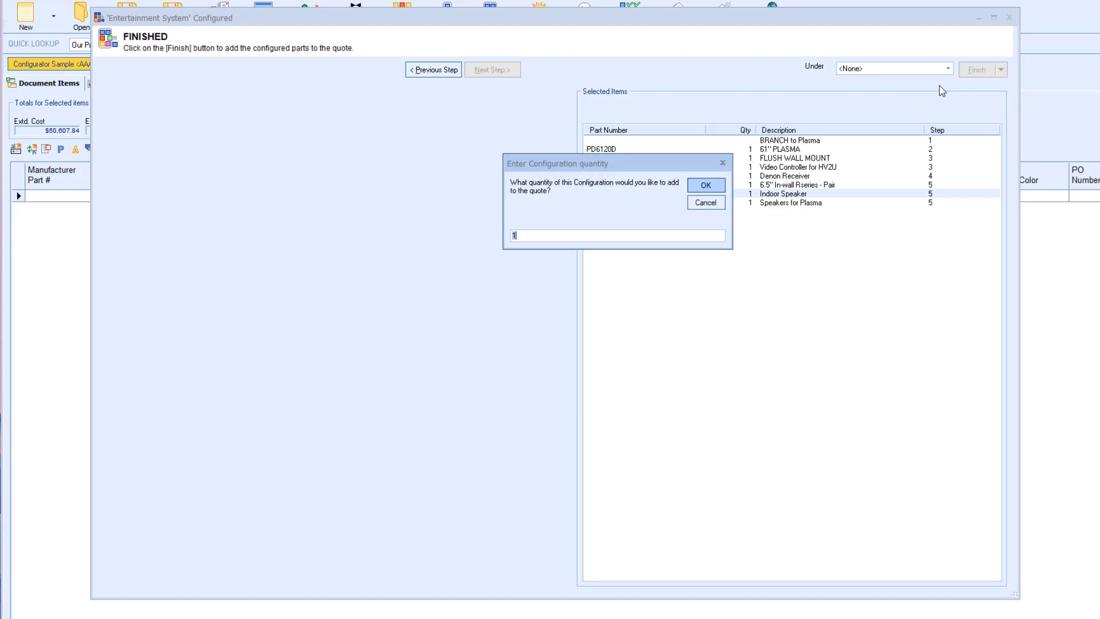
Add the Entertainment System at quantity 2, bringing in its seven components for $42,305.70.
left_click_drag(644, 162, 594, 221)
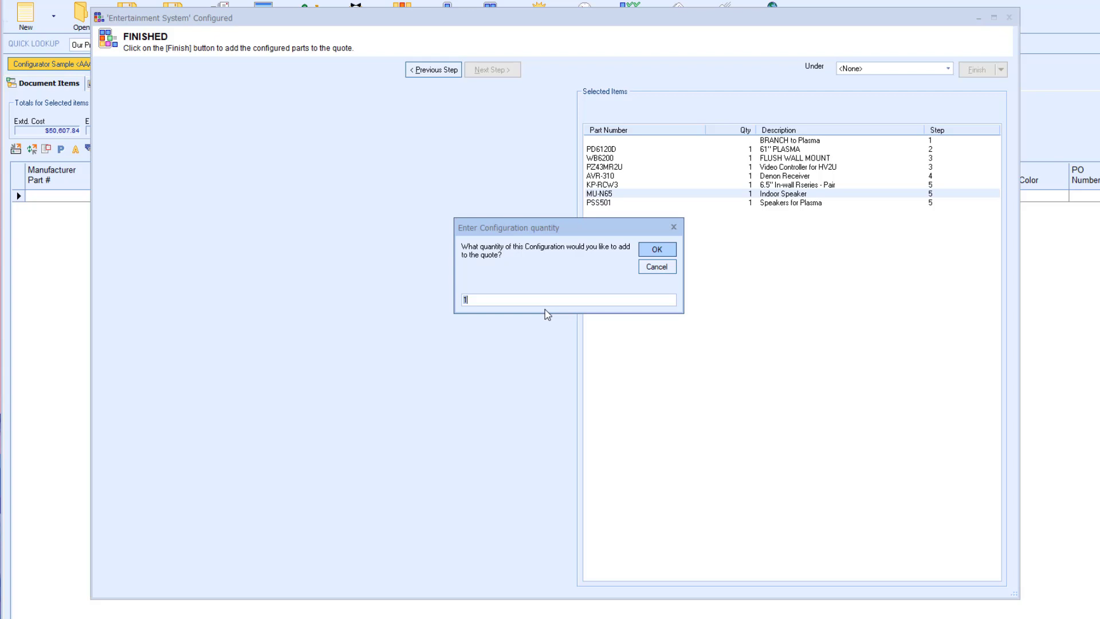
type("2")
left_click(647, 252)
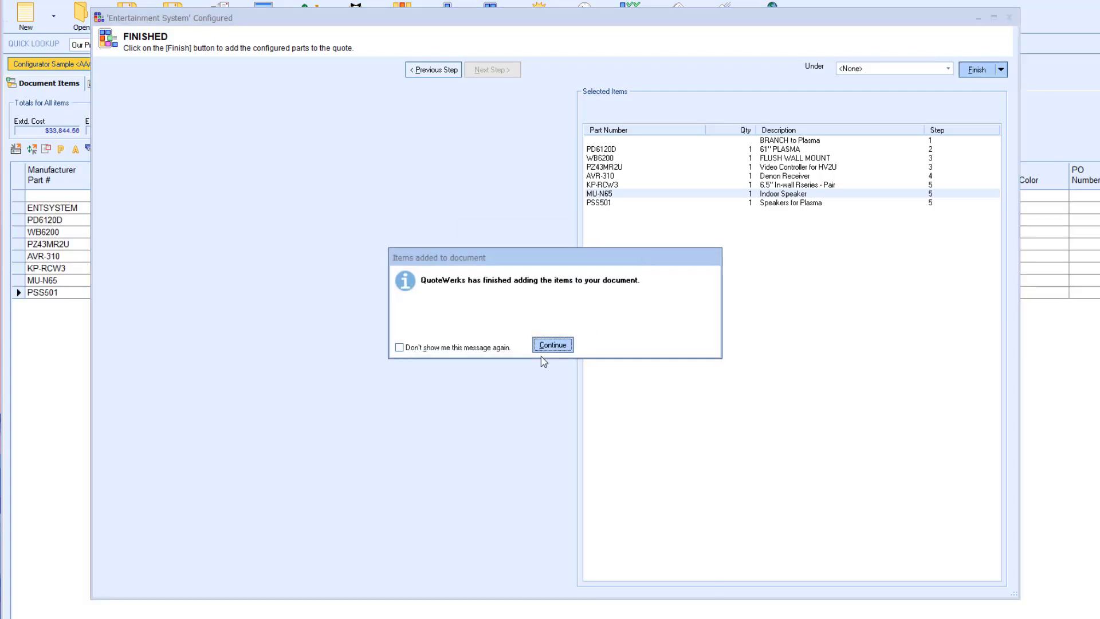
left_click(551, 346)
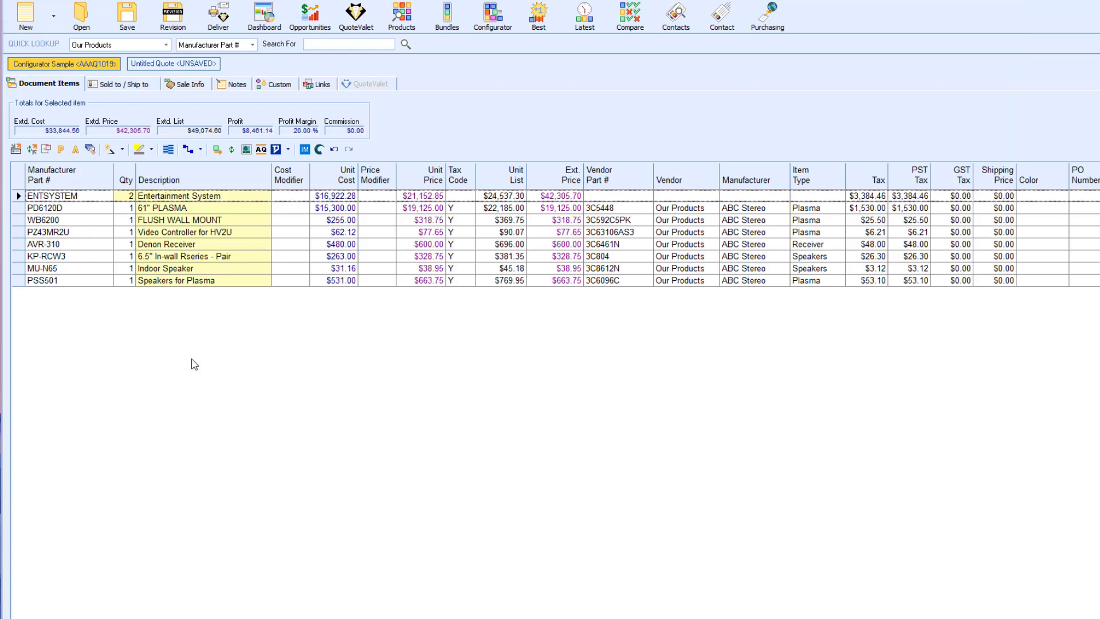